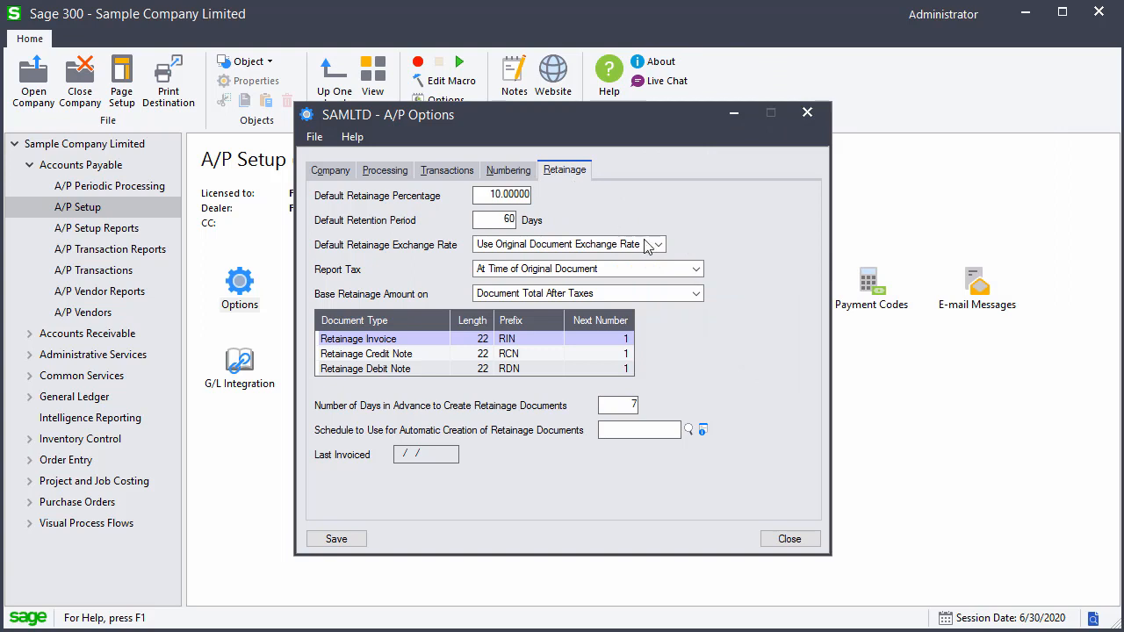
# Review the options for the base retainage amount, keep Document Total After Taxes, and close the A/P Options dialog
pyautogui.click(697, 295)
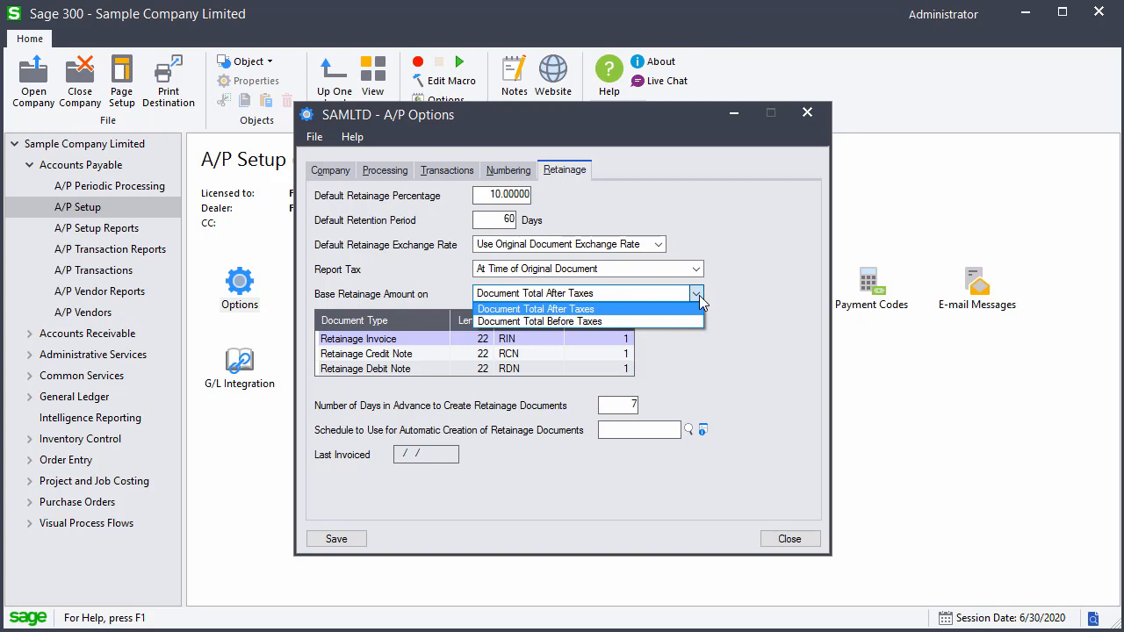
pyautogui.click(698, 295)
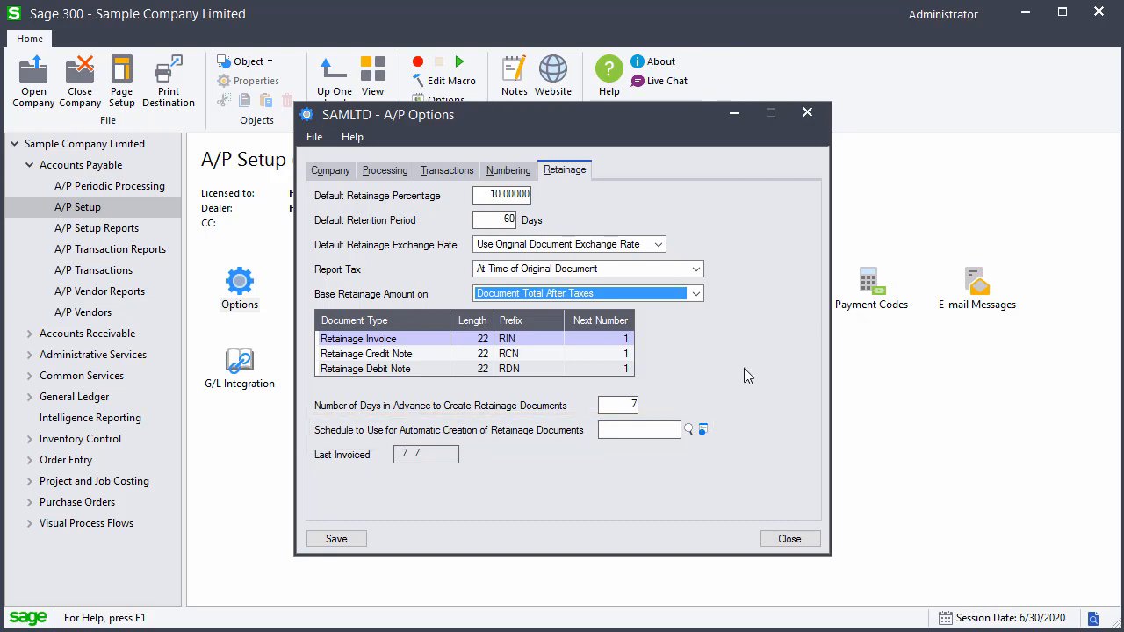
pyautogui.click(788, 538)
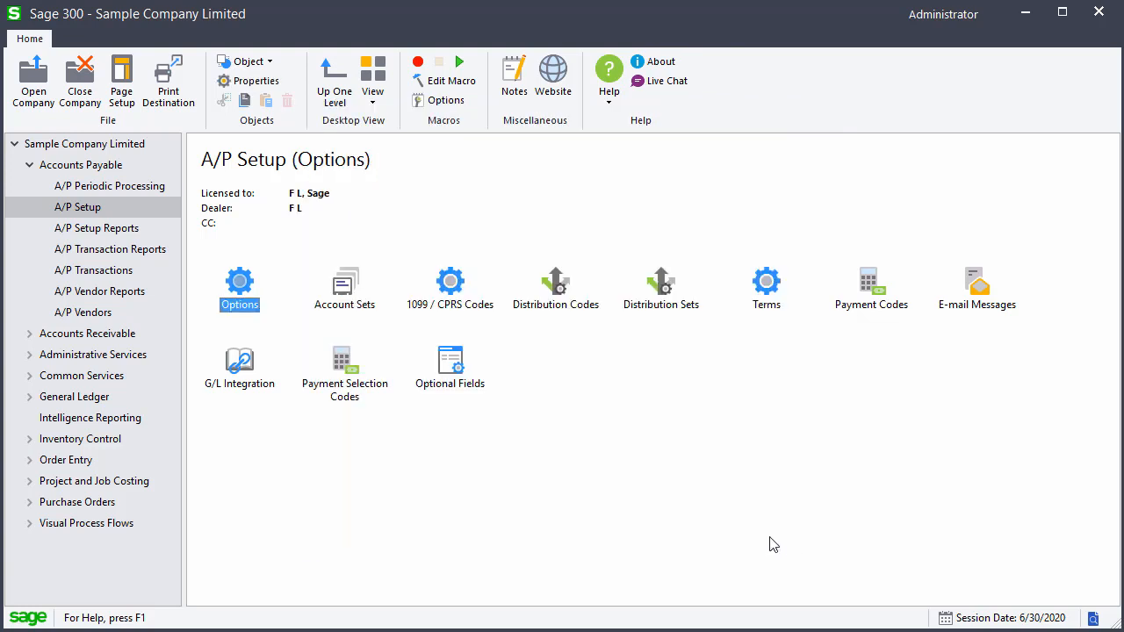
# Start a new A/P invoice batch and give it the description Invoices
pyautogui.click(130, 277)
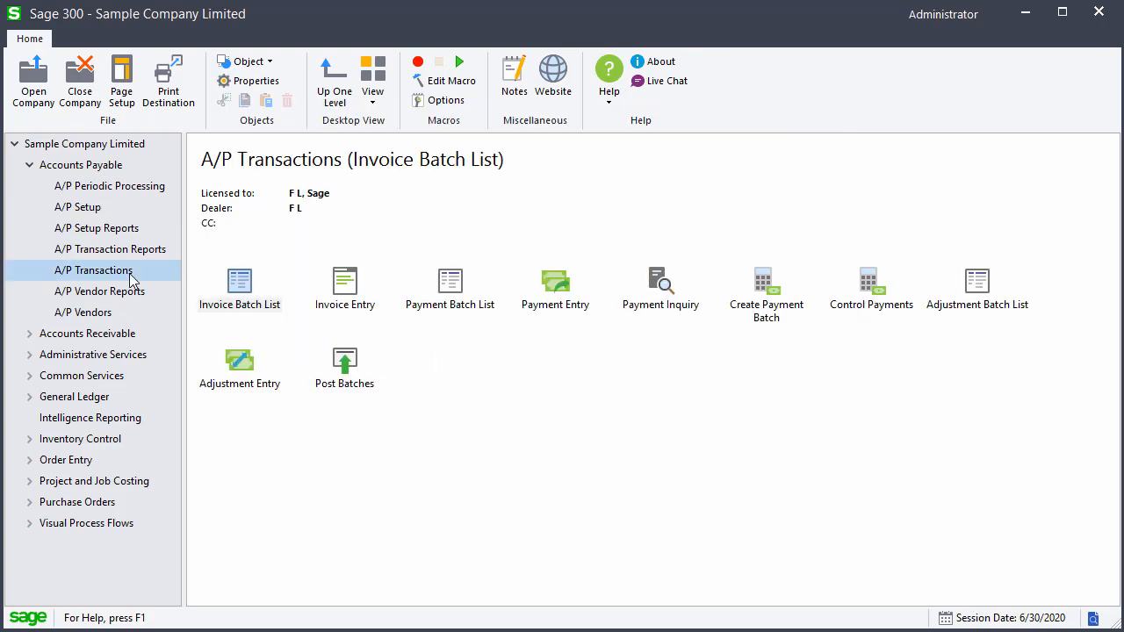
pyautogui.doubleClick(240, 283)
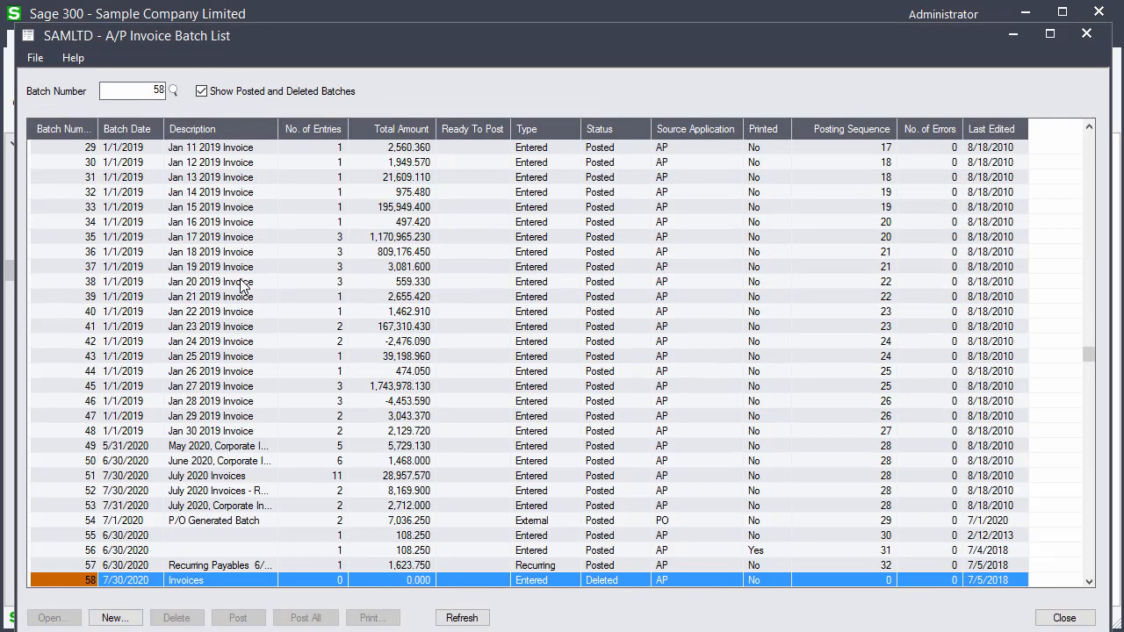
pyautogui.click(114, 617)
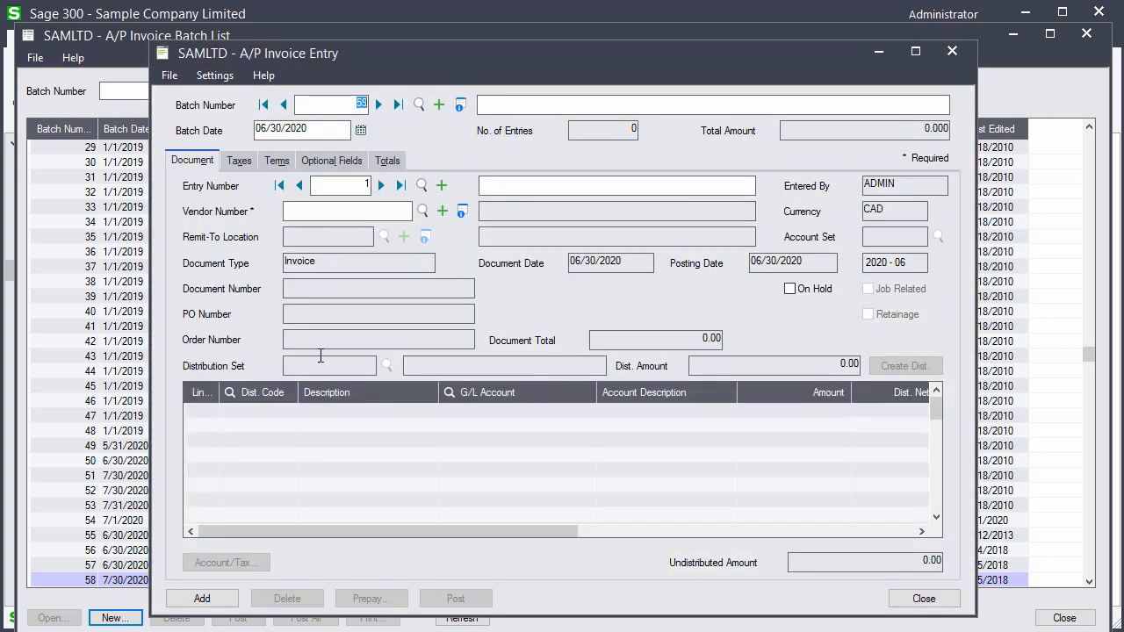
pyautogui.click(532, 103)
pyautogui.write('Invoices')
# Add an invoice entry described "Purchase of raw materials" for vendor 1200
pyautogui.click(533, 184)
pyautogui.write('Purchase of raw materials')
pyautogui.click(405, 208)
pyautogui.write('1200')
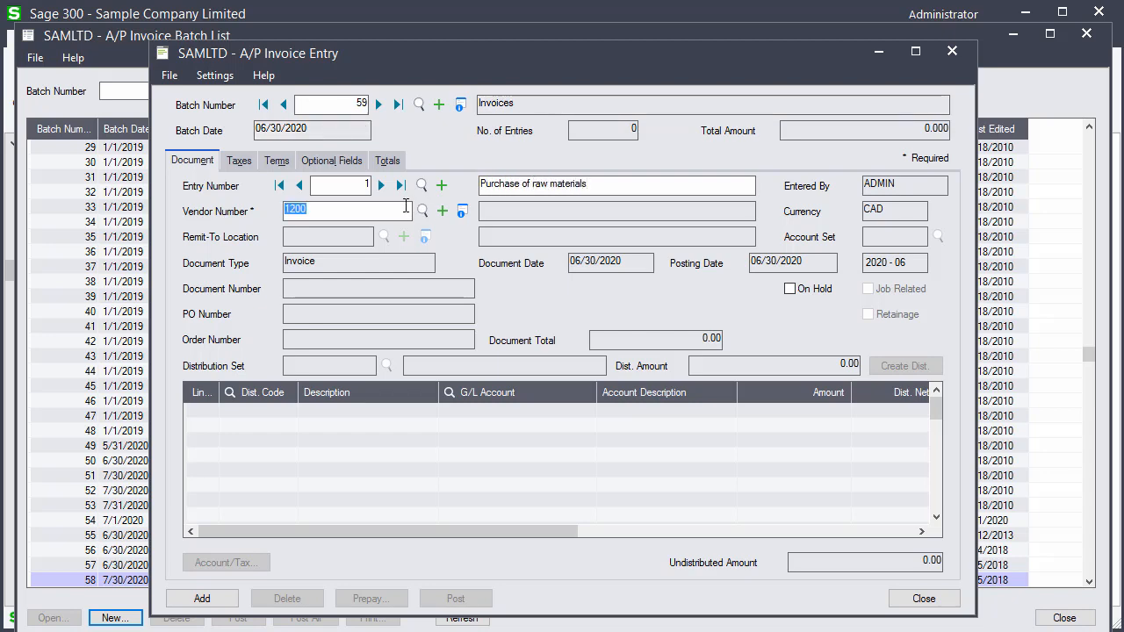
pyautogui.press('Tab')
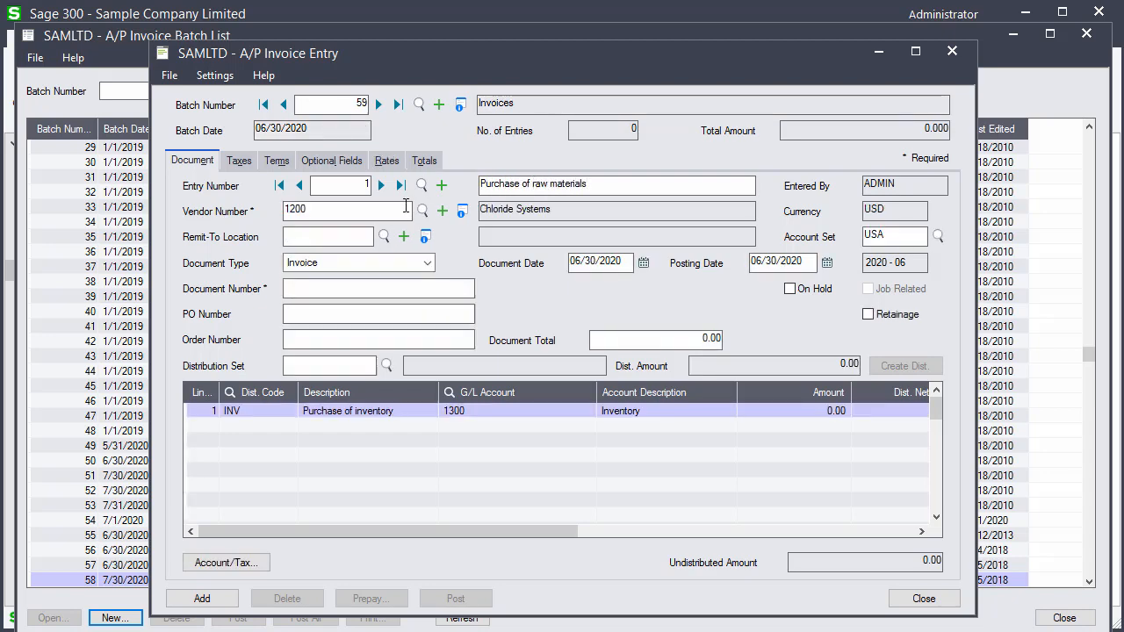
# Mark the invoice as subject to retainage and set its document number to IN2000
pyautogui.click(866, 315)
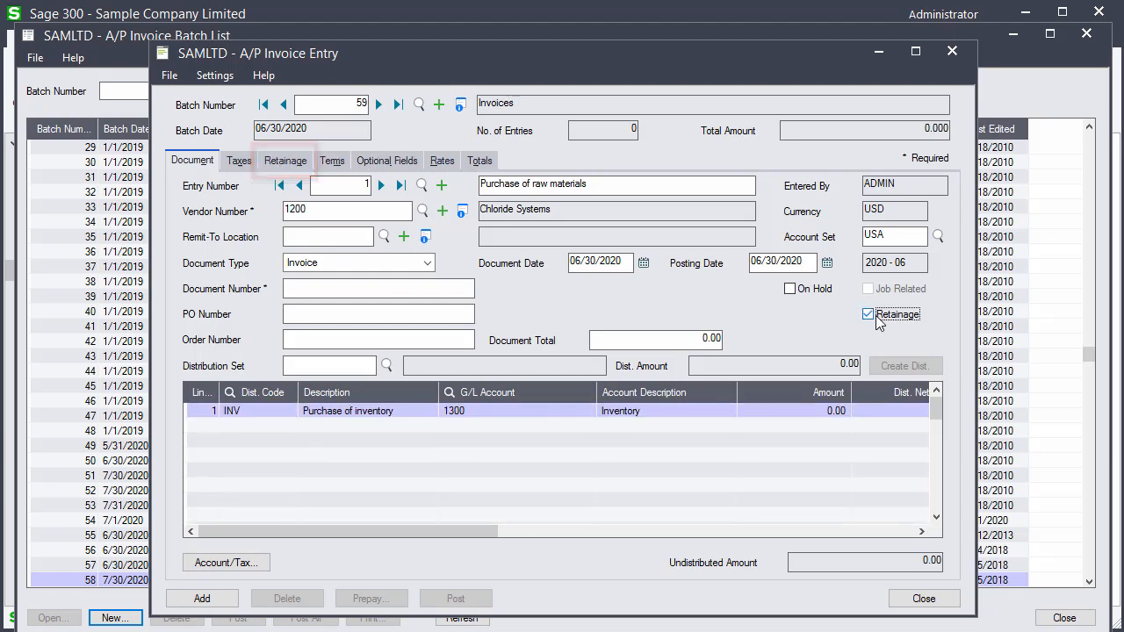
pyautogui.click(420, 289)
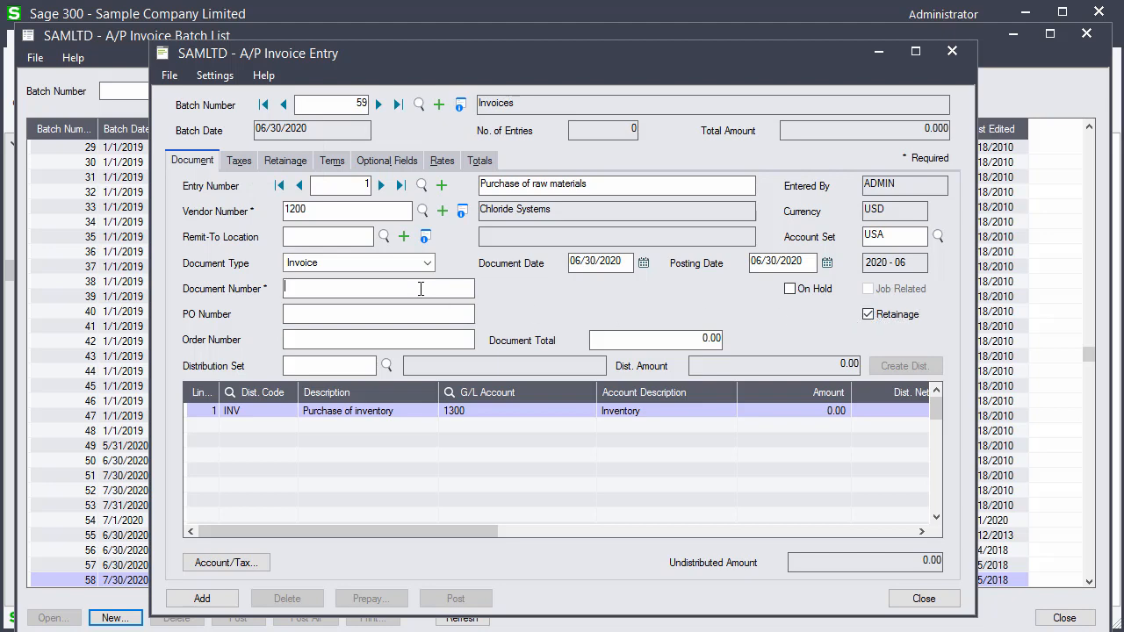
pyautogui.write('IN2000')
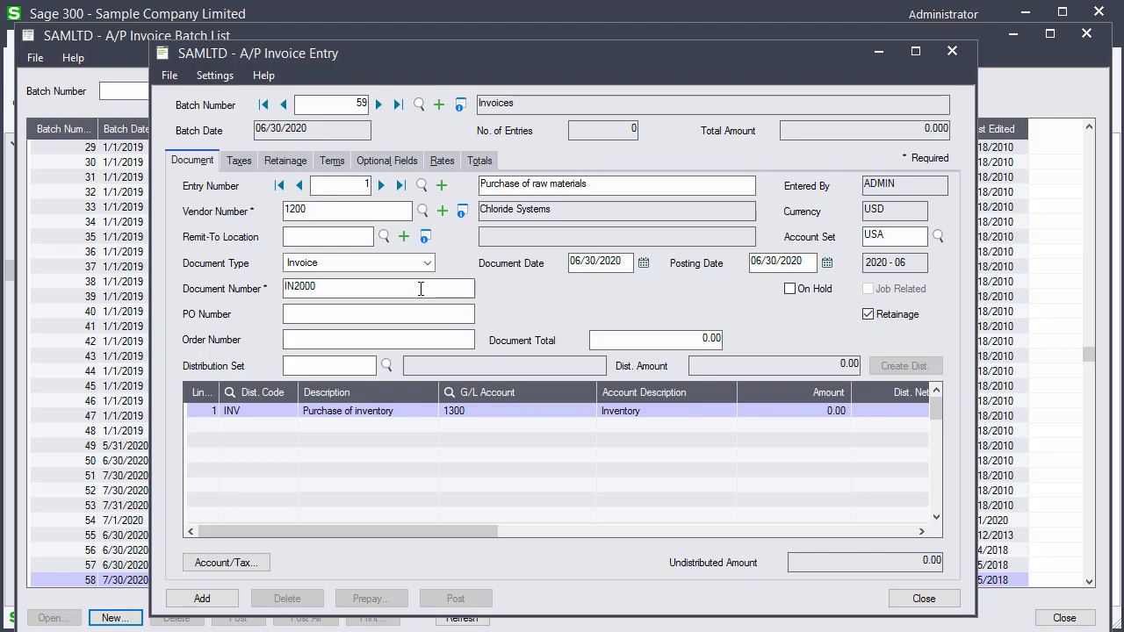
# Set the document total to 1,082.50 and the inventory distribution line amount to 1,000.00
pyautogui.click(635, 348)
pyautogui.write('1082.50')
pyautogui.click(798, 408)
pyautogui.write('100.00')
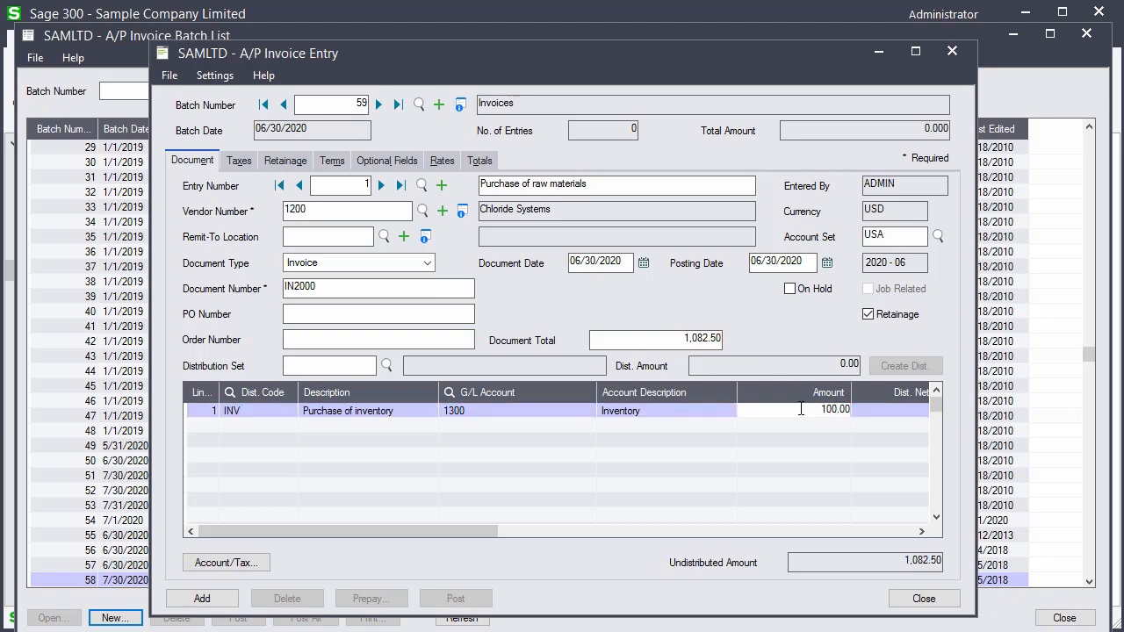
pyautogui.press('Tab')
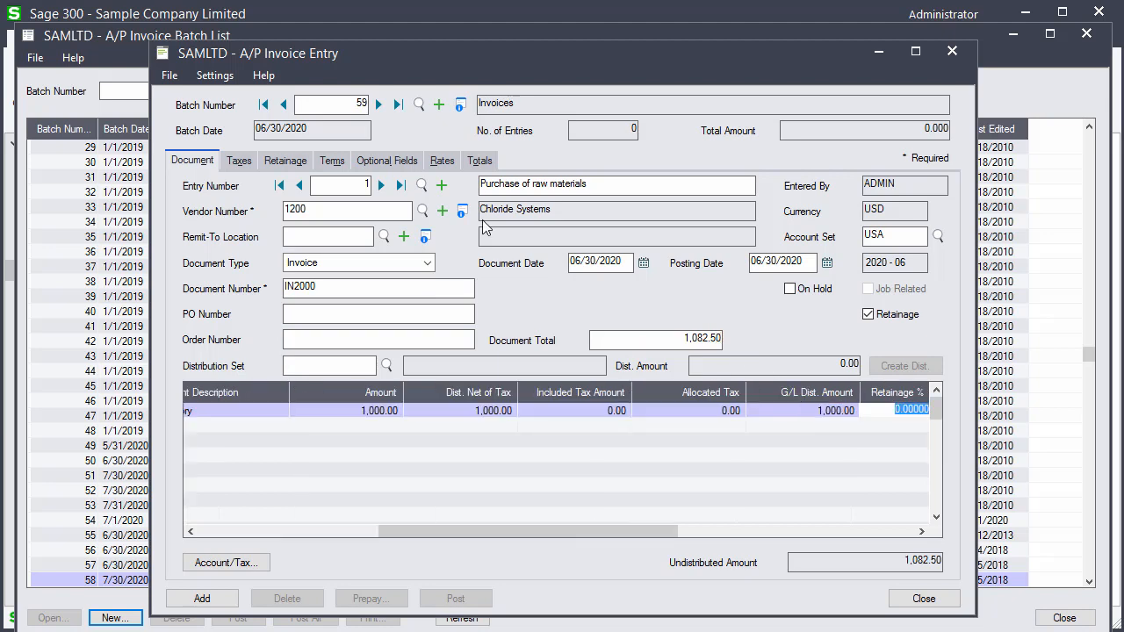
# Check the invoice's retainage and totals details, add the entry, and close the invoice entry window
pyautogui.click(281, 166)
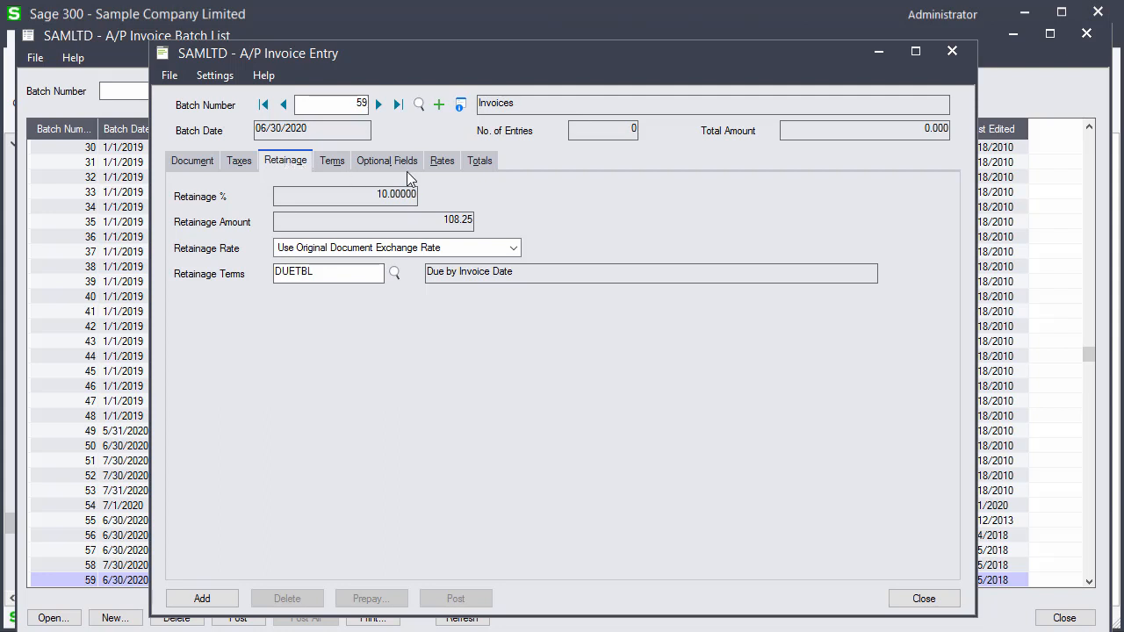
pyautogui.click(479, 165)
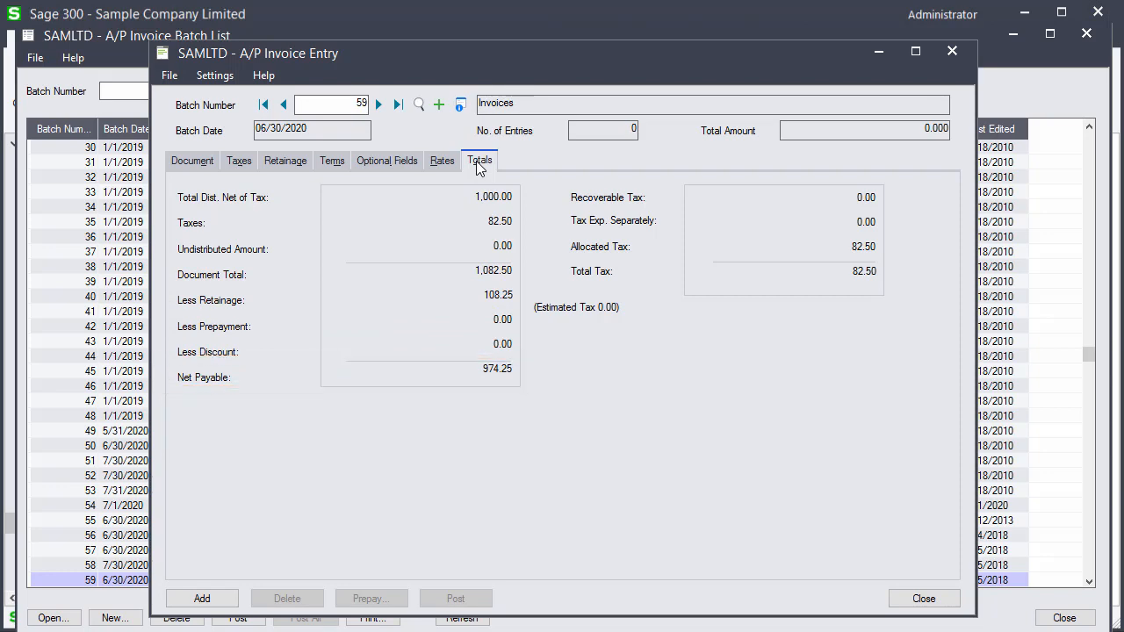
pyautogui.click(197, 598)
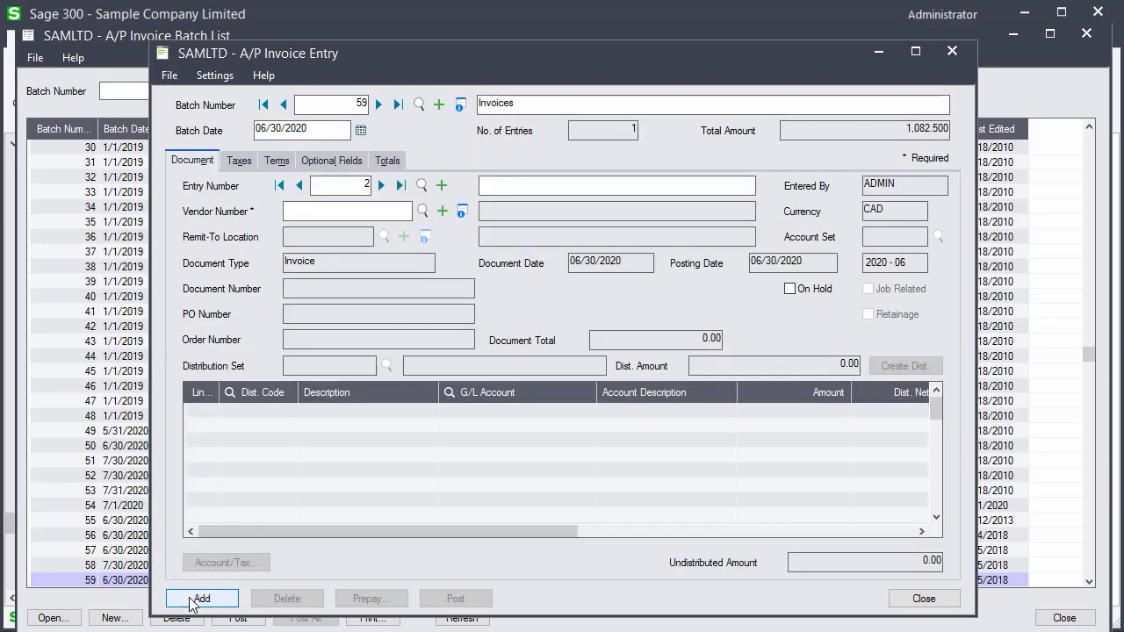
pyautogui.click(919, 599)
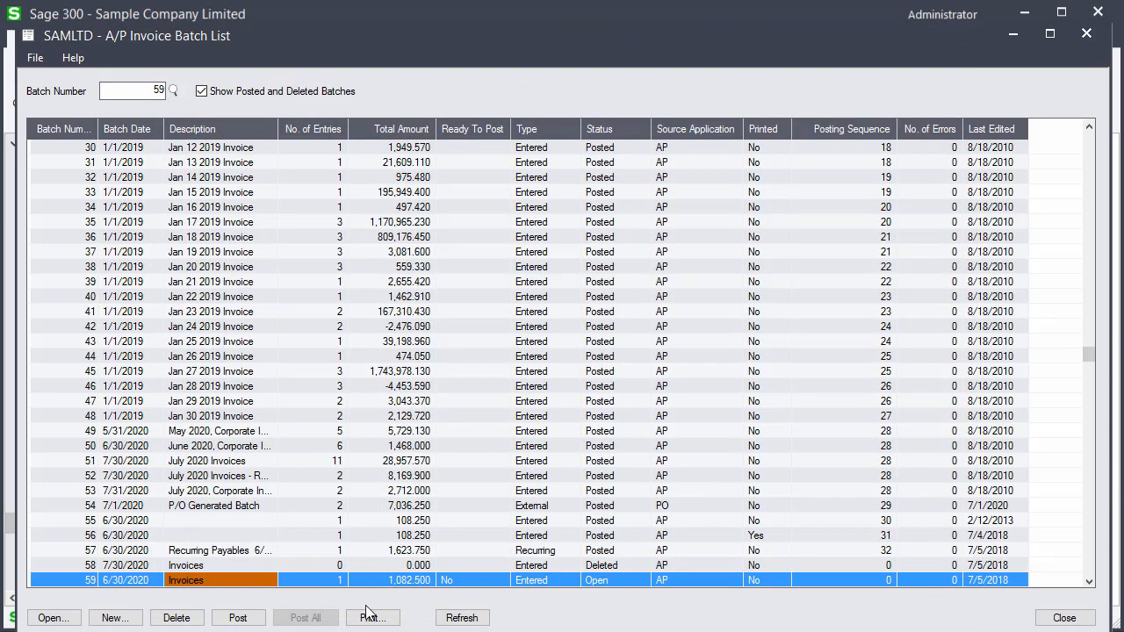
# Post the Invoices batch 59 and close the invoice batch list
pyautogui.click(237, 617)
pyautogui.click(547, 387)
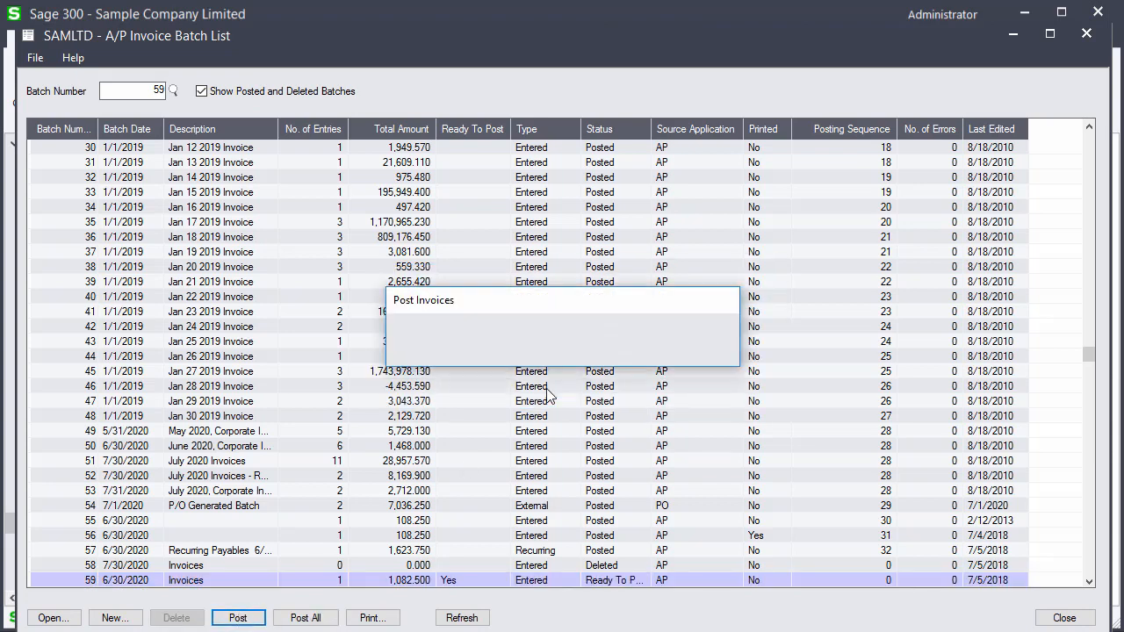
pyautogui.click(379, 346)
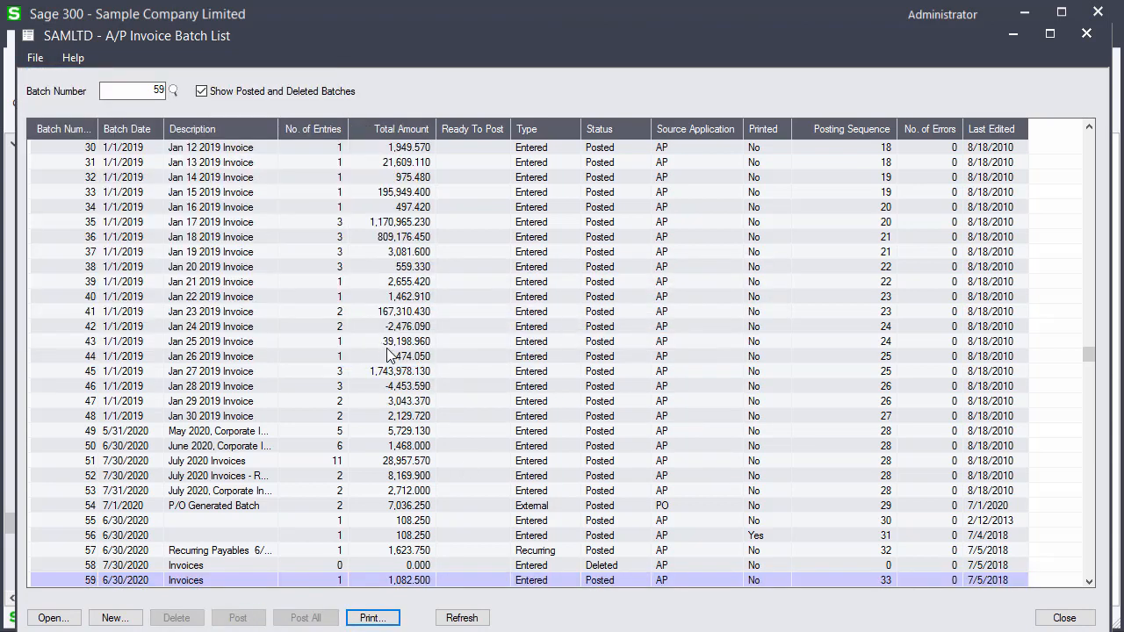
pyautogui.click(1062, 618)
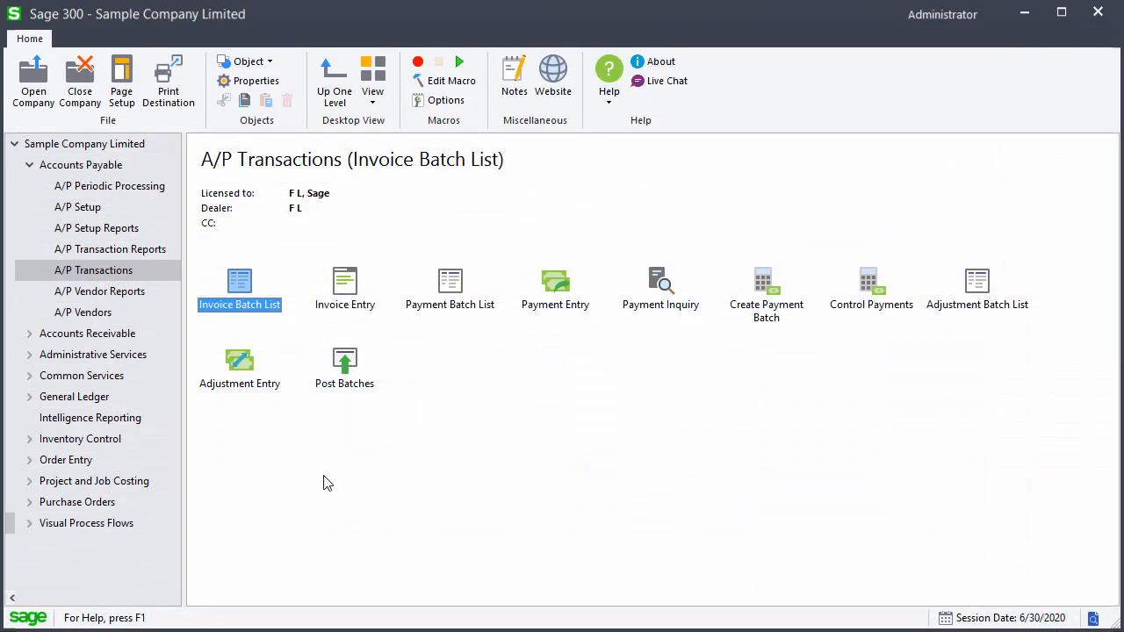
# Open G/L batch 000201 in the G/L batch list to inspect the journal entry created from the posted invoice
pyautogui.click(90, 402)
pyautogui.doubleClick(322, 304)
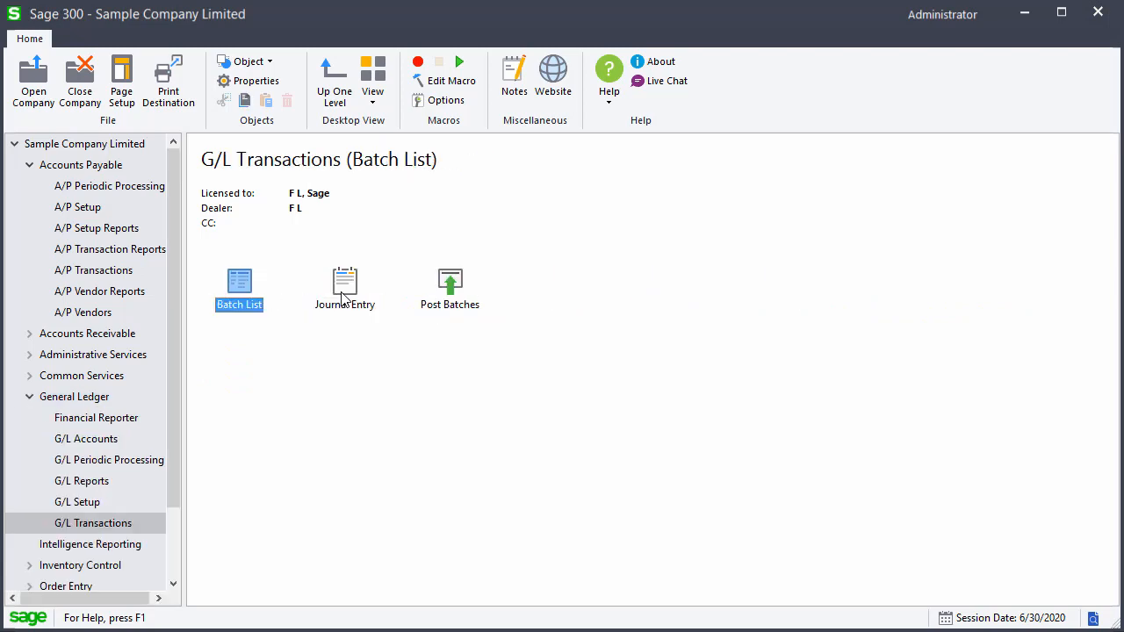
pyautogui.doubleClick(233, 297)
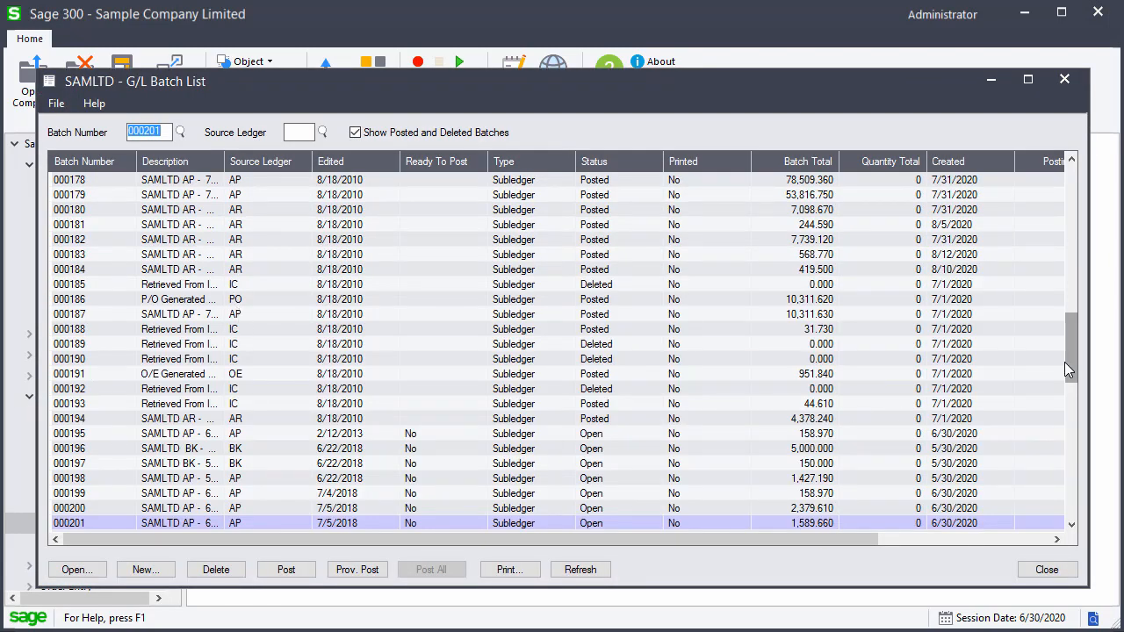
pyautogui.moveTo(1067, 361); pyautogui.dragTo(1074, 452)
pyautogui.doubleClick(176, 523)
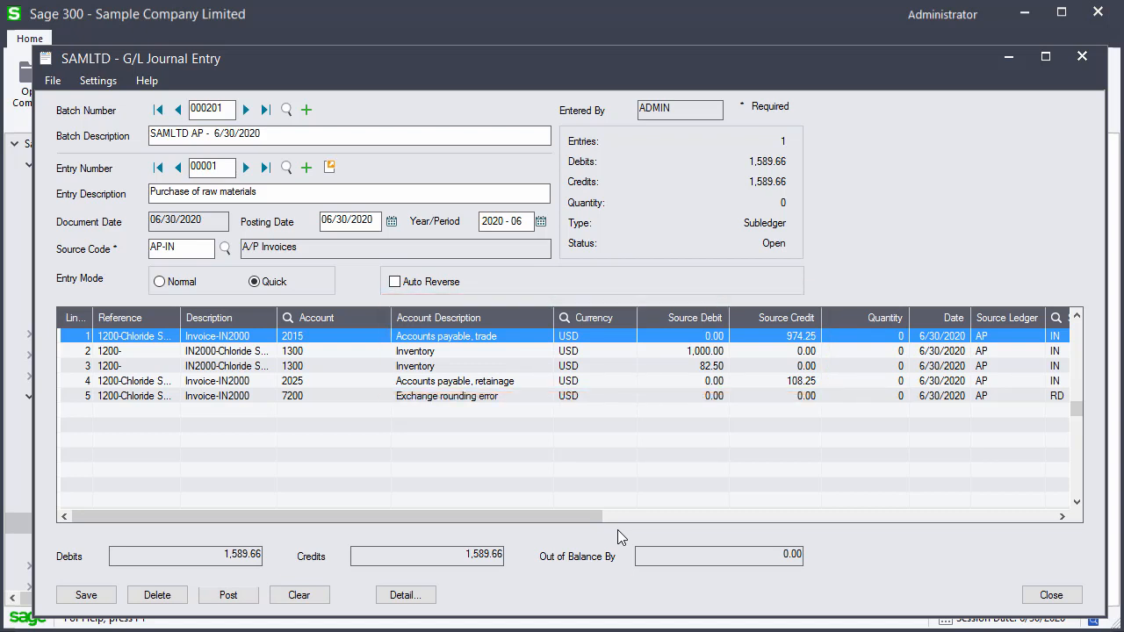
pyautogui.click(1050, 594)
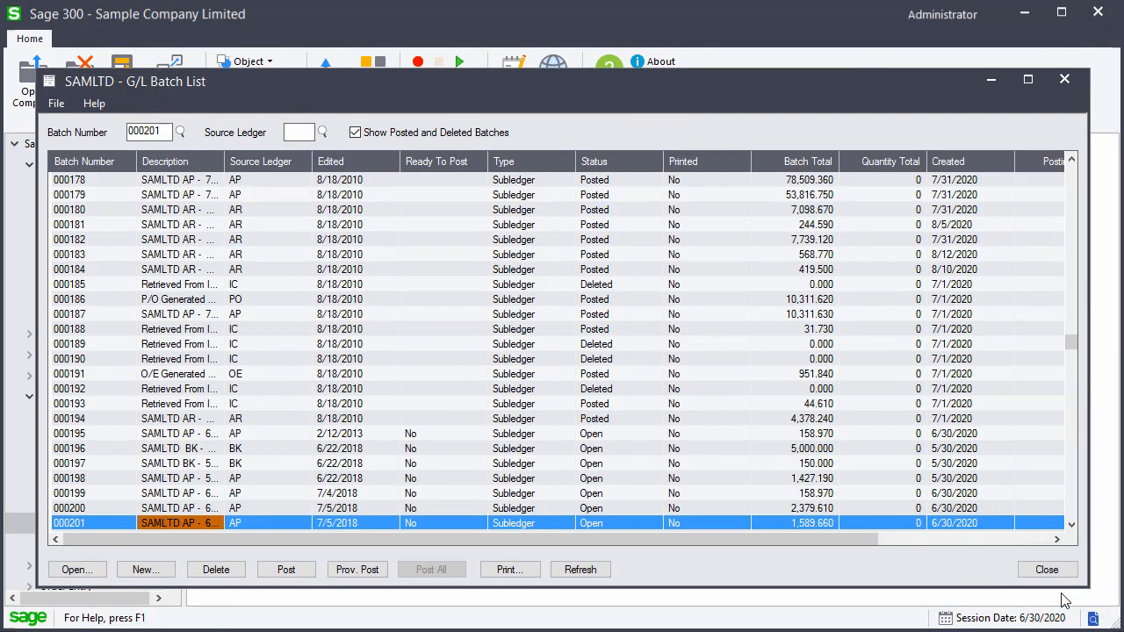
pyautogui.click(1048, 572)
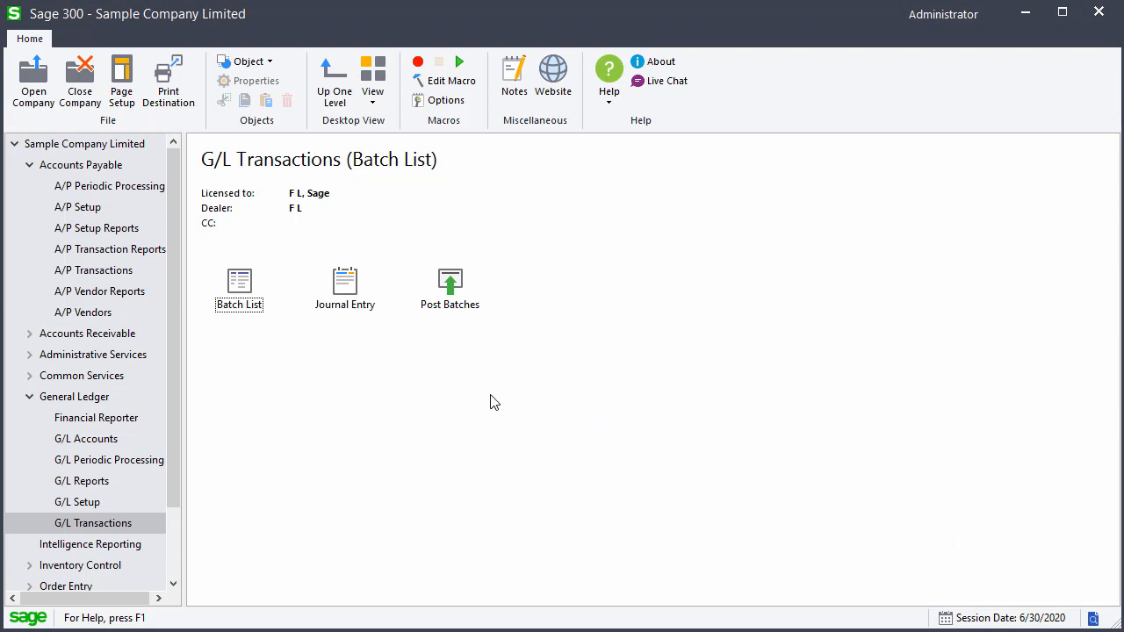
# Start another A/P invoice batch described "Retainage invoice" with batch date 07/31/2020
pyautogui.click(110, 270)
pyautogui.doubleClick(250, 279)
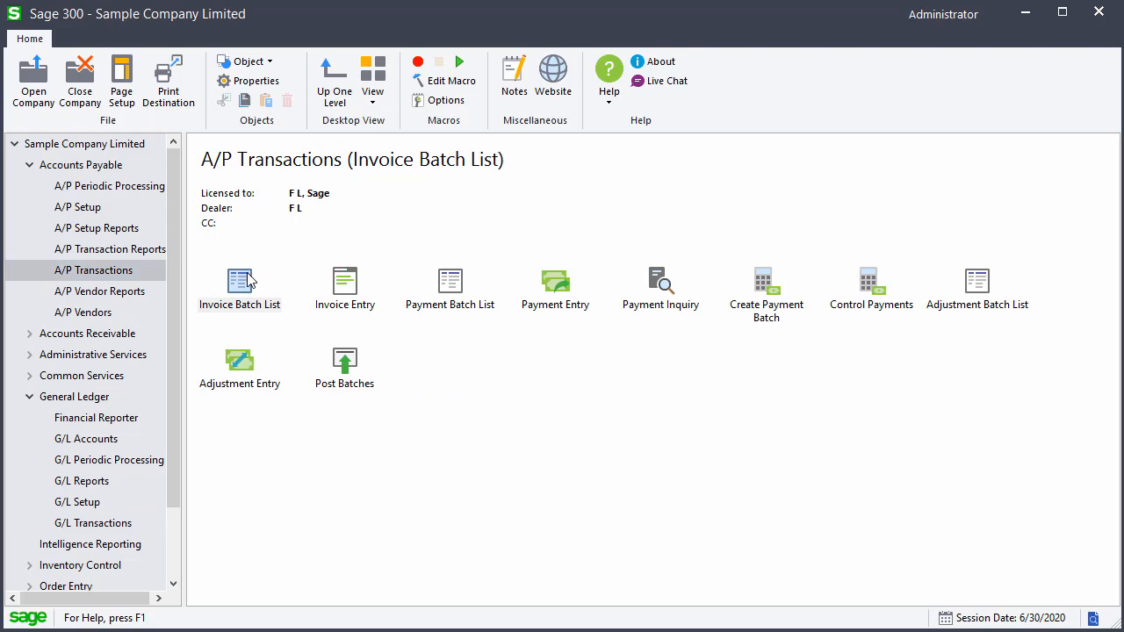
pyautogui.click(115, 617)
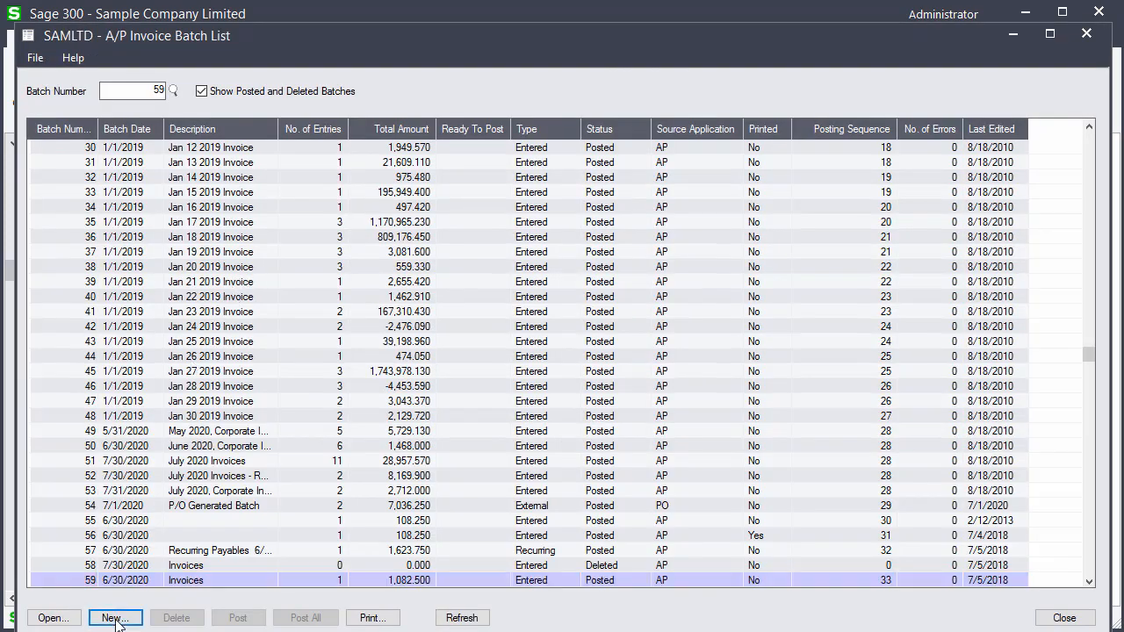
pyautogui.click(489, 105)
pyautogui.write('Retainage invoice')
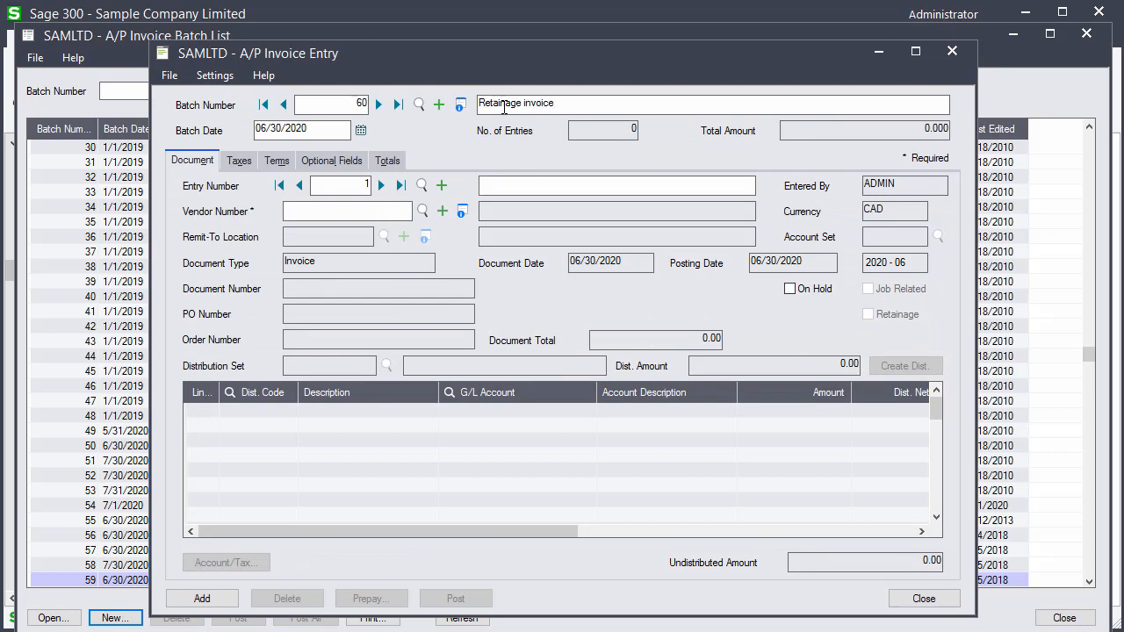
pyautogui.moveTo(329, 132); pyautogui.dragTo(227, 132)
pyautogui.write('07/31/2020')
pyautogui.press('Return')
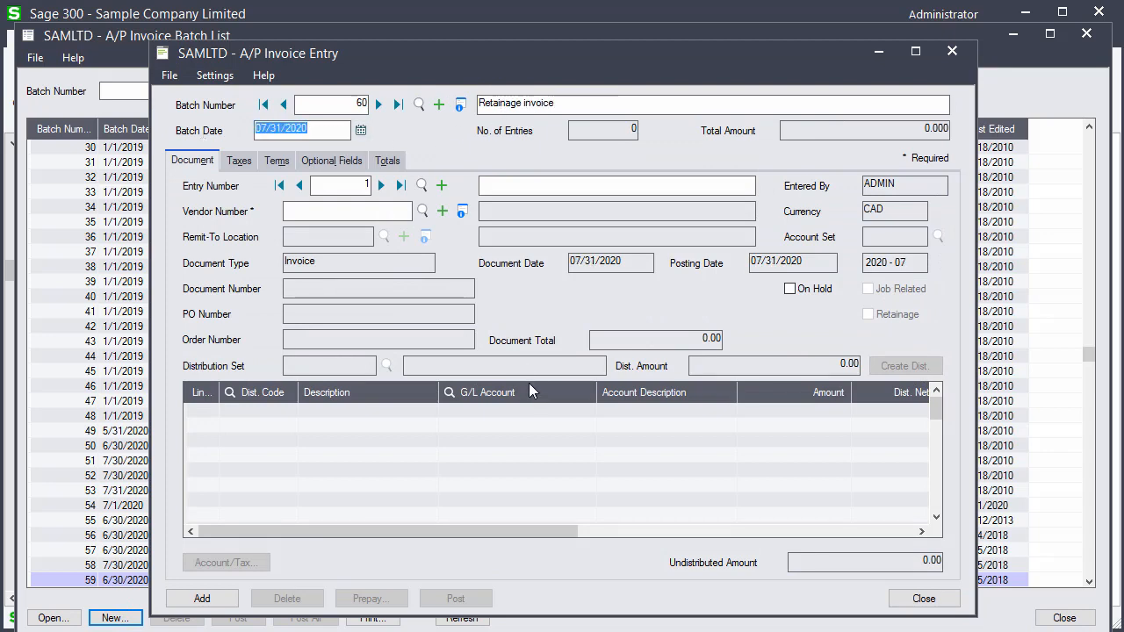
# Add an entry described "Retainage invoice" for vendor 1200
pyautogui.click(498, 183)
pyautogui.write('Retainage invoice')
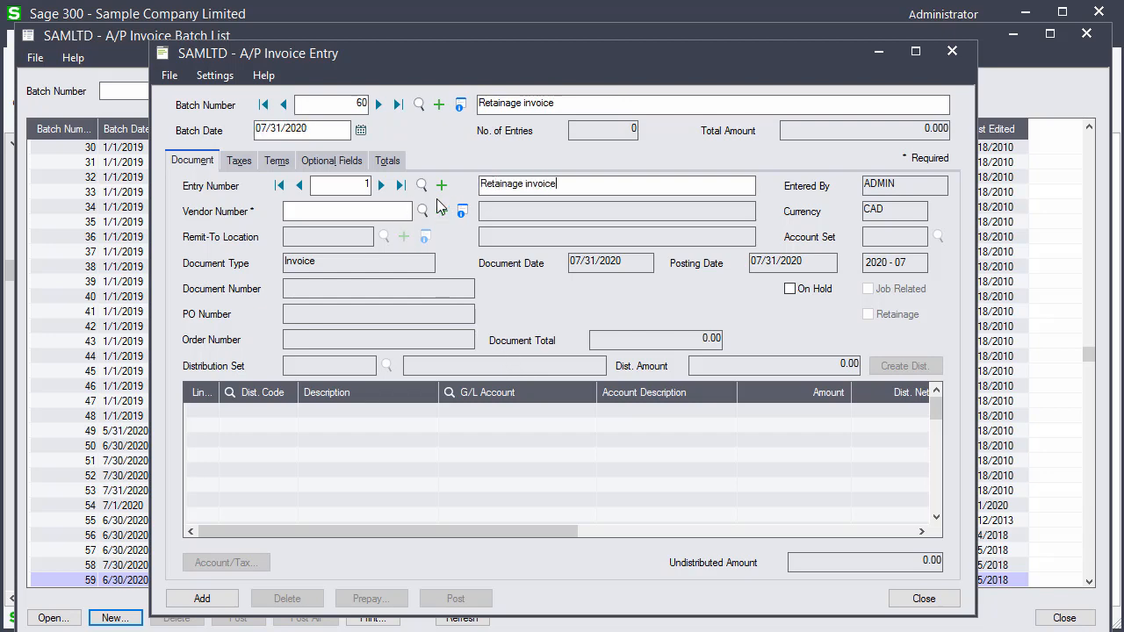
pyautogui.click(398, 210)
pyautogui.write('1200')
pyautogui.press('Tab')
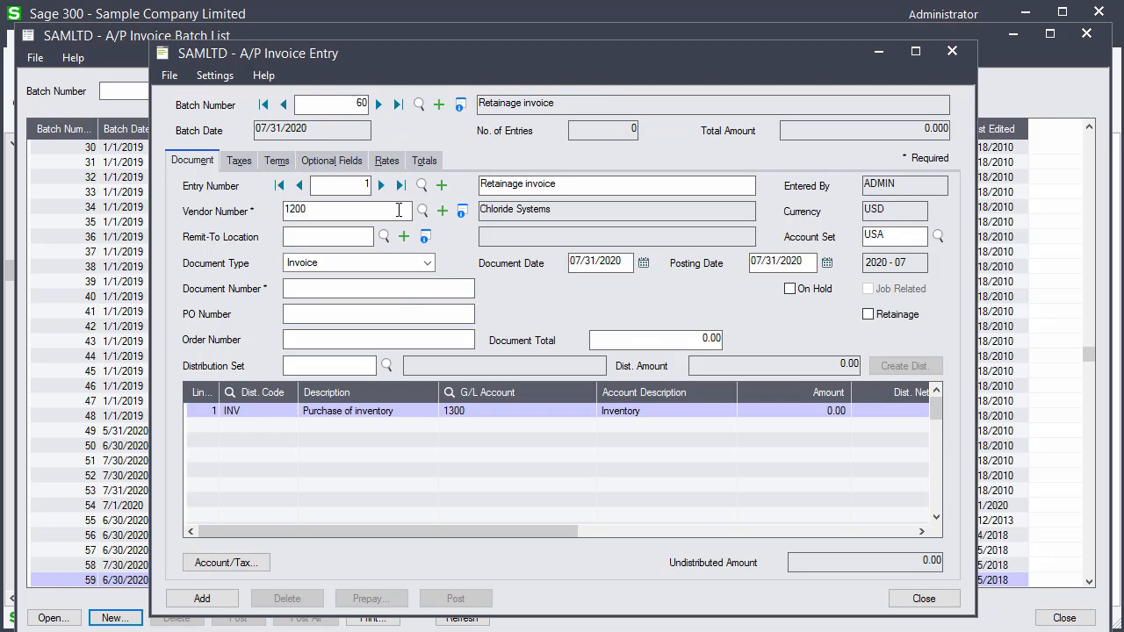
# Set the document type to Retainage Invoice and the document number to RTINV01
pyautogui.click(426, 264)
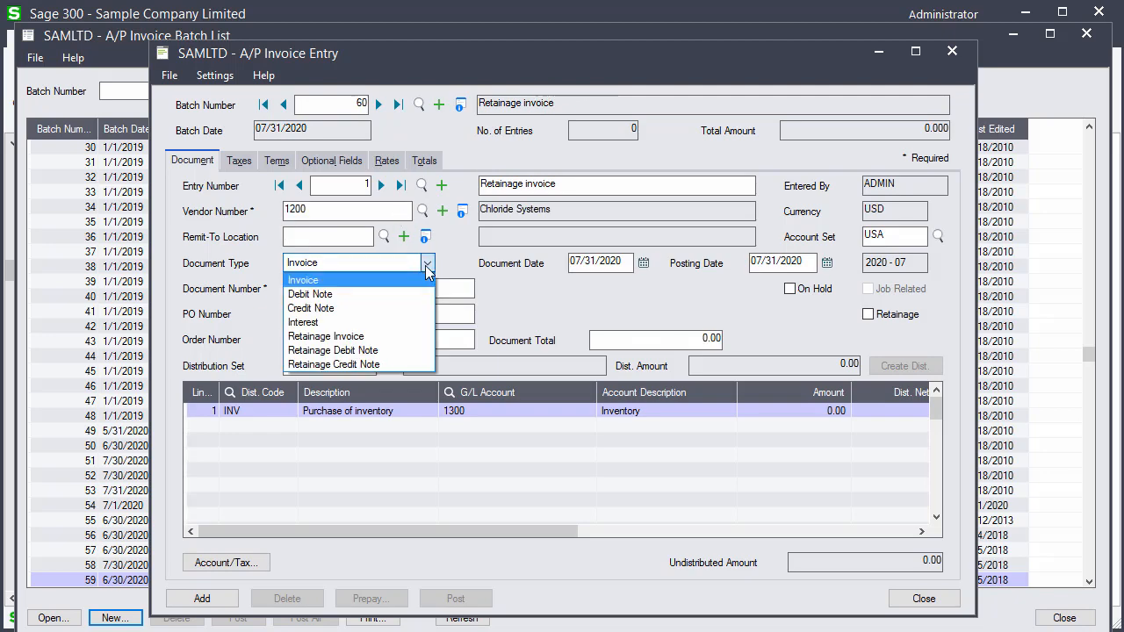
pyautogui.click(422, 342)
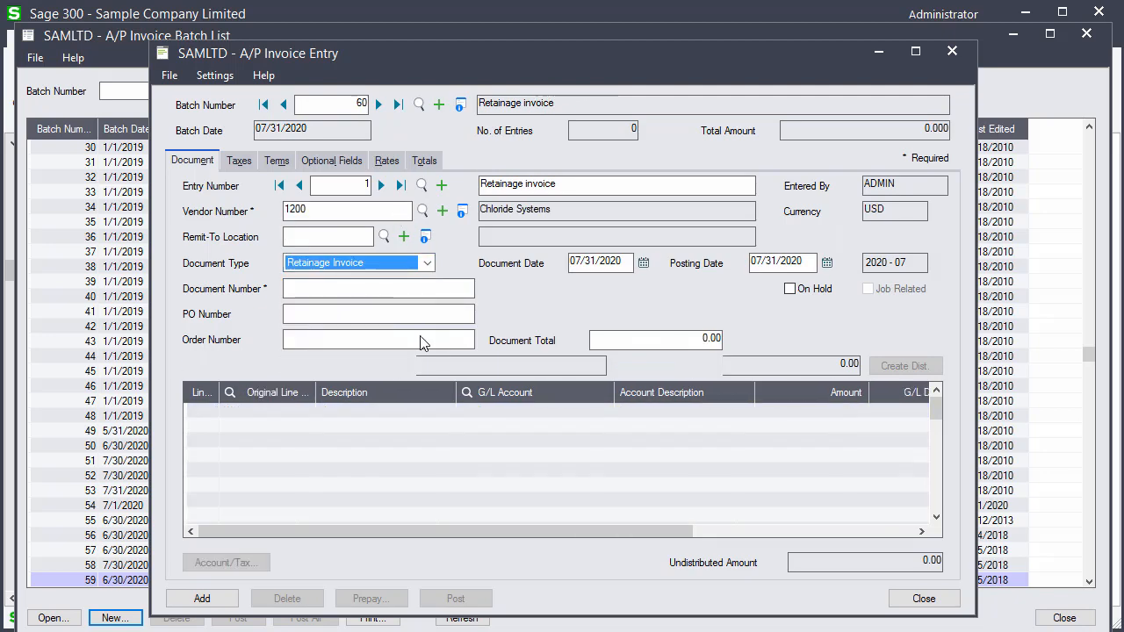
pyautogui.click(419, 291)
pyautogui.write('RTINV01')
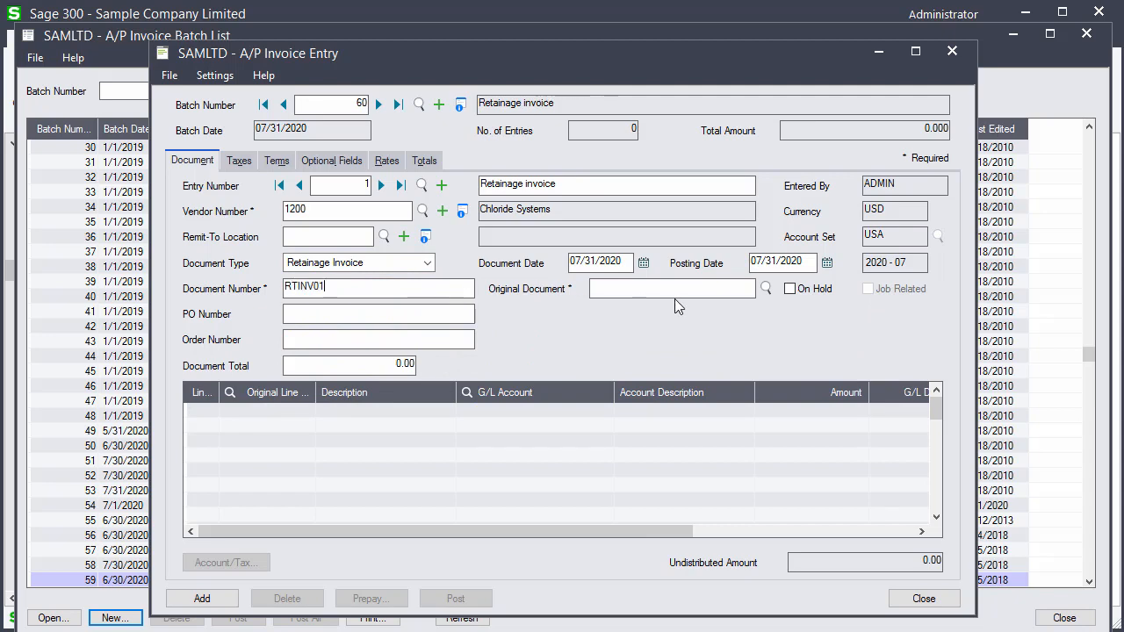
# Select IN2000 as the original document for the retainage invoice
pyautogui.click(767, 289)
pyautogui.doubleClick(357, 219)
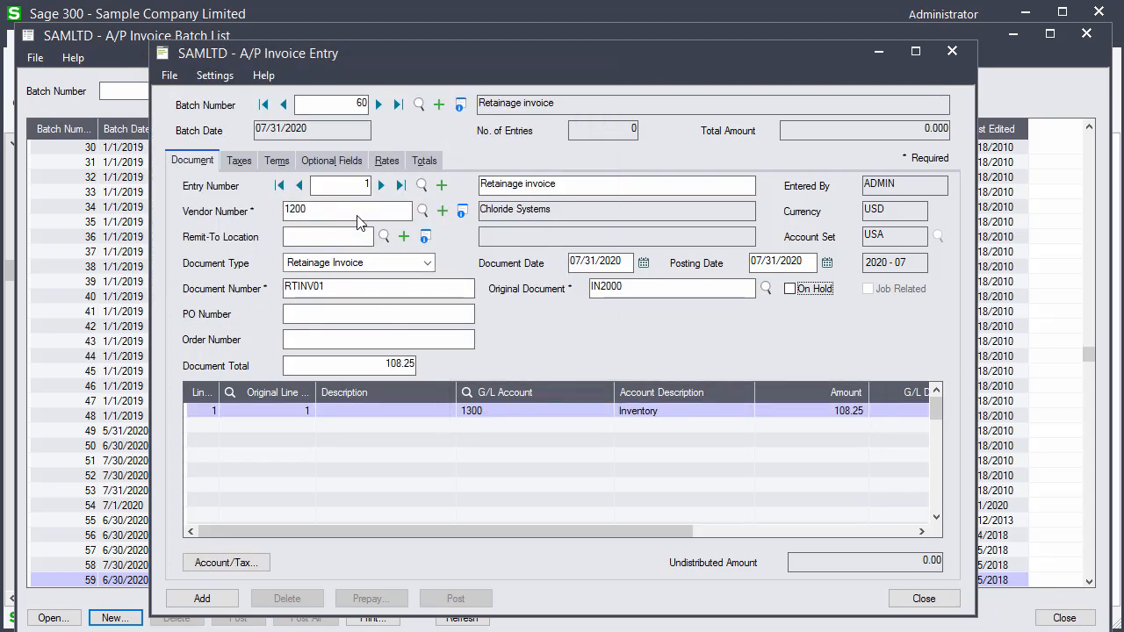
# Review the entry's totals, add the retainage invoice entry to the batch, and close the invoice entry window
pyautogui.click(425, 162)
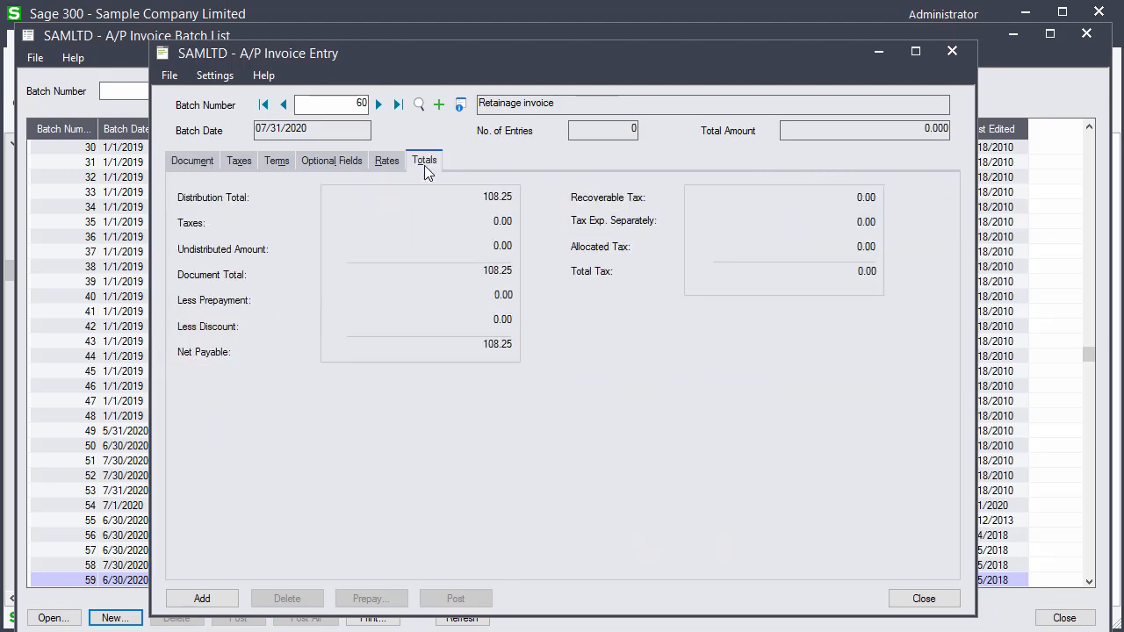
pyautogui.click(214, 598)
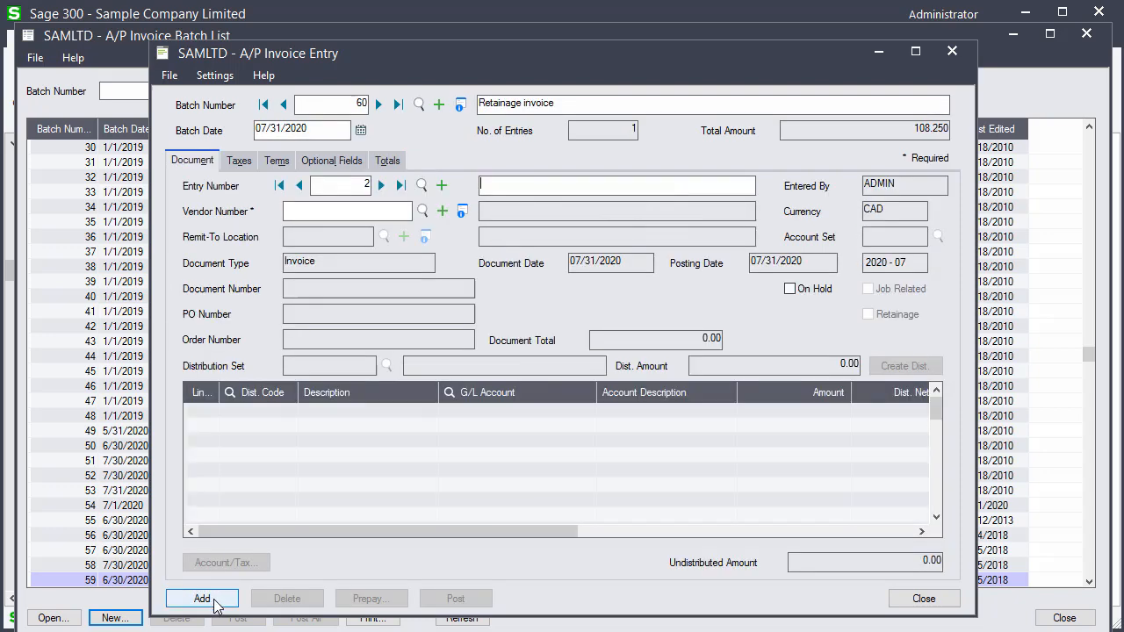
pyautogui.click(925, 599)
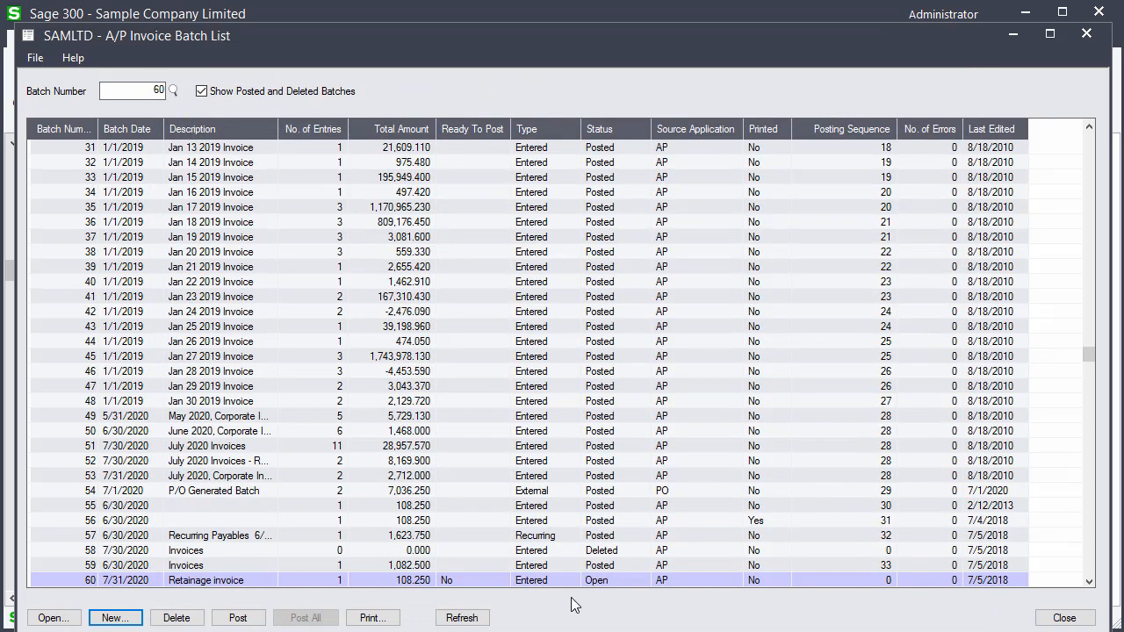
# Post the Retainage invoice batch 60 and close the A/P invoice batch list
pyautogui.click(243, 618)
pyautogui.click(539, 384)
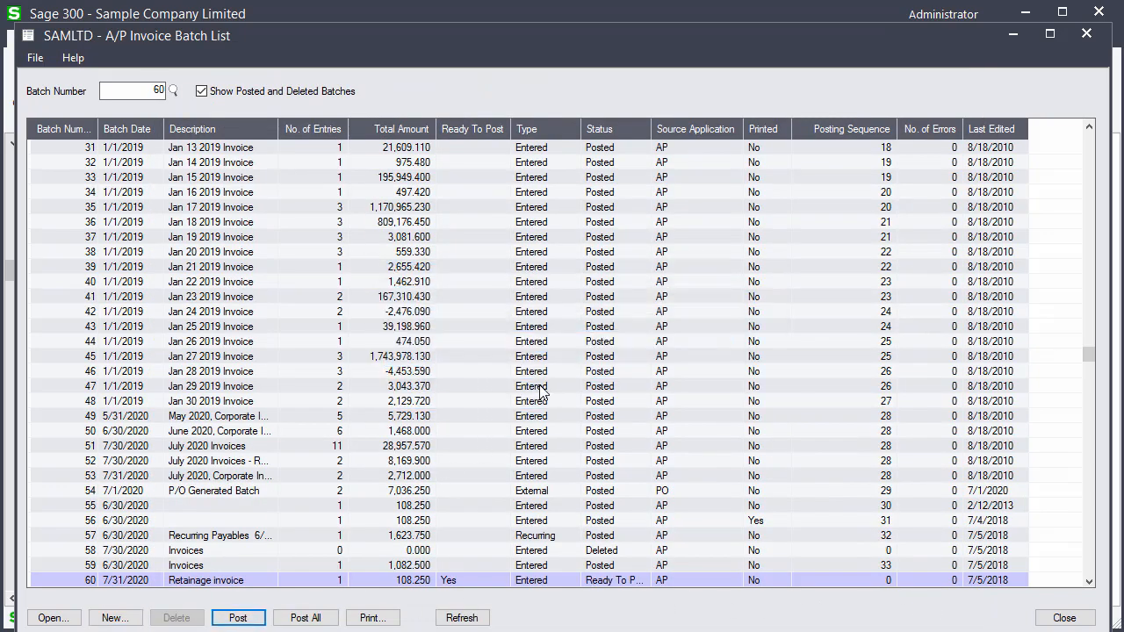
pyautogui.click(388, 348)
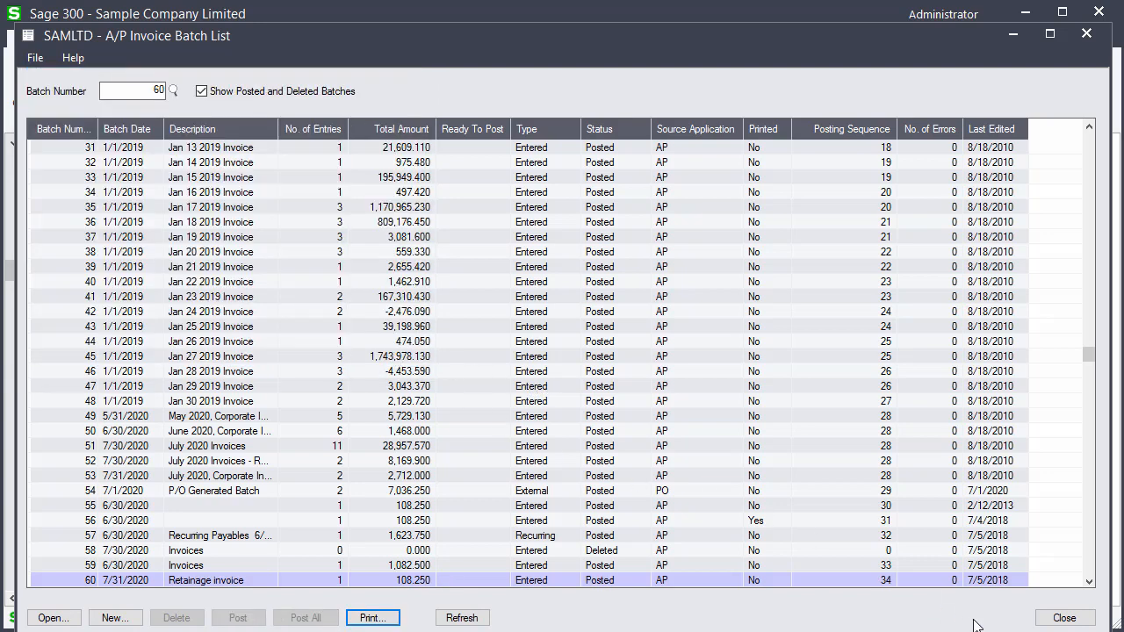
pyautogui.click(1062, 618)
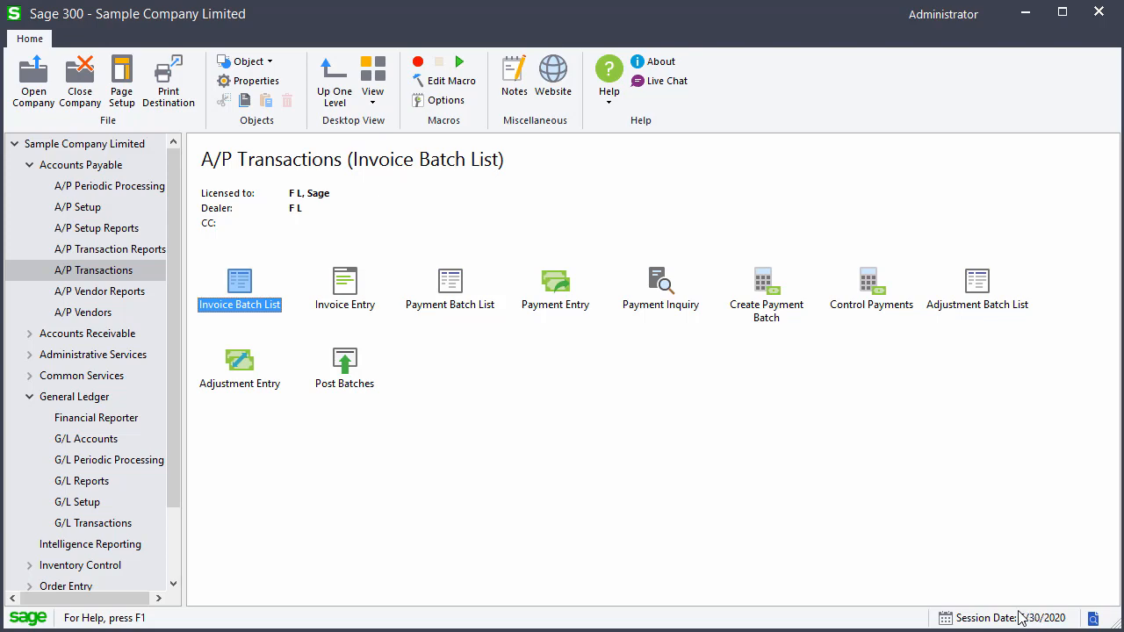
# Open G/L batch 000202 from the G/L batch list to examine the retainage invoice's journal entry, then close it
pyautogui.click(93, 523)
pyautogui.doubleClick(231, 305)
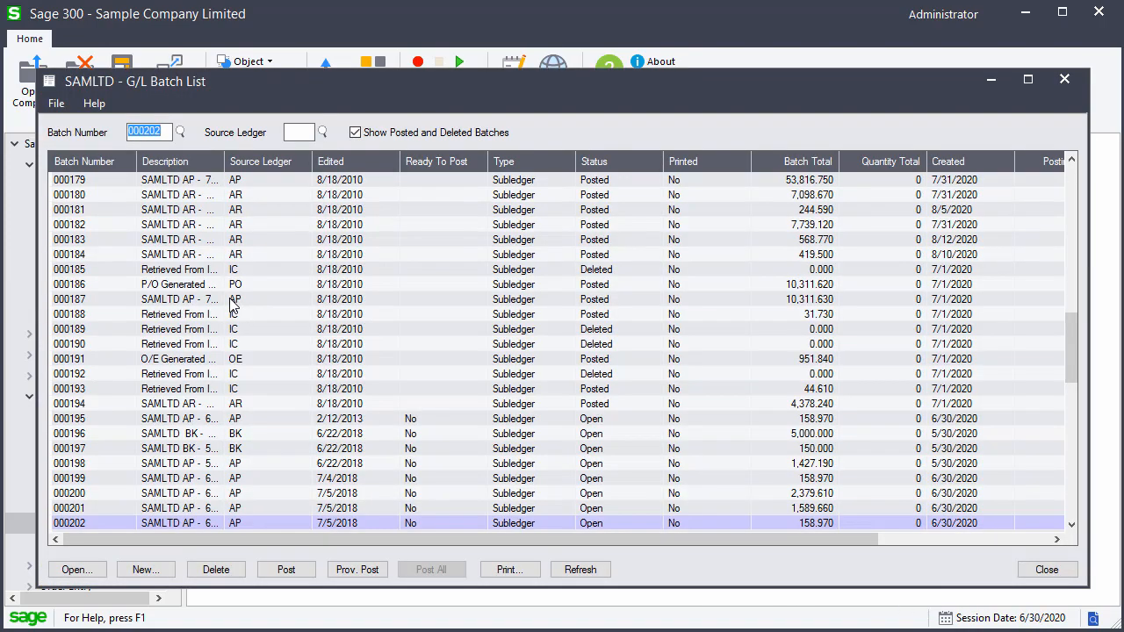
pyautogui.doubleClick(253, 522)
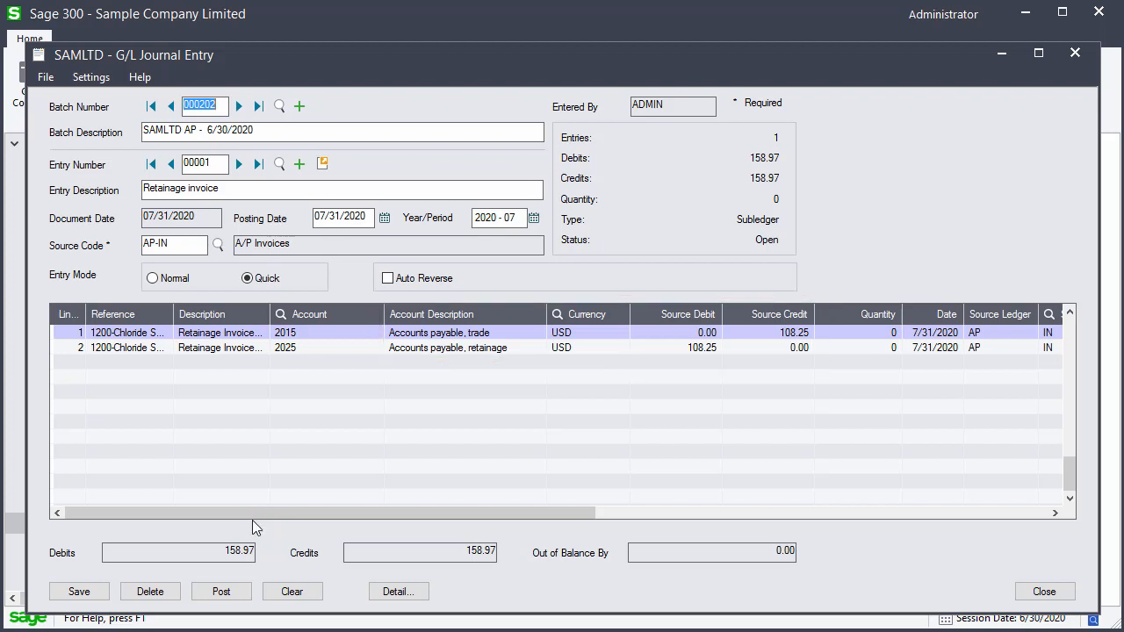
pyautogui.click(1042, 591)
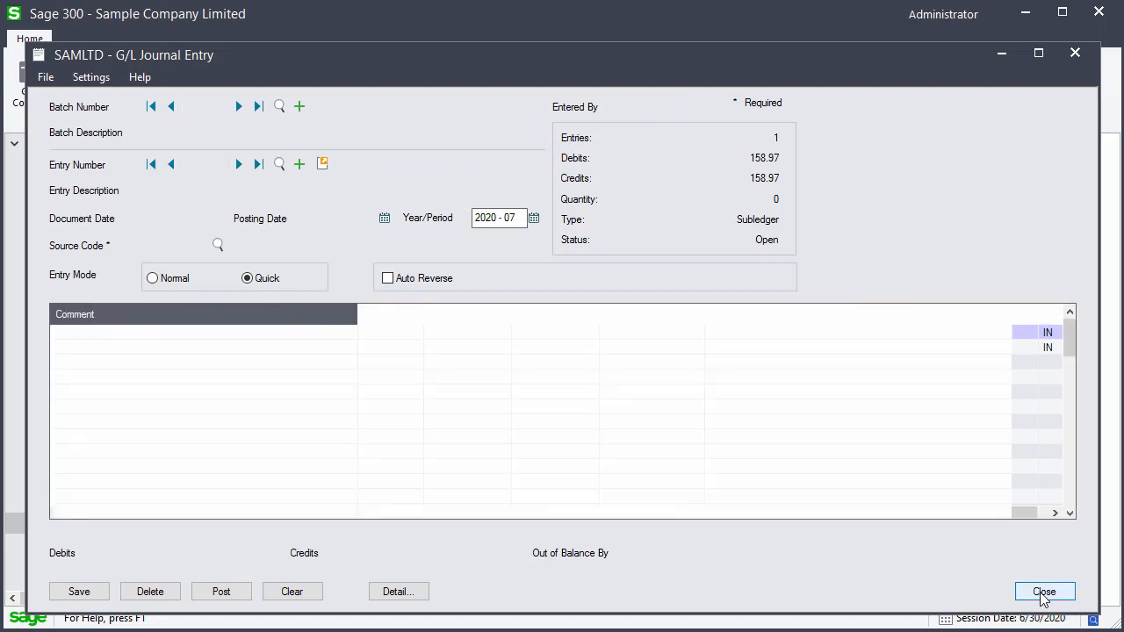
pyautogui.click(1043, 591)
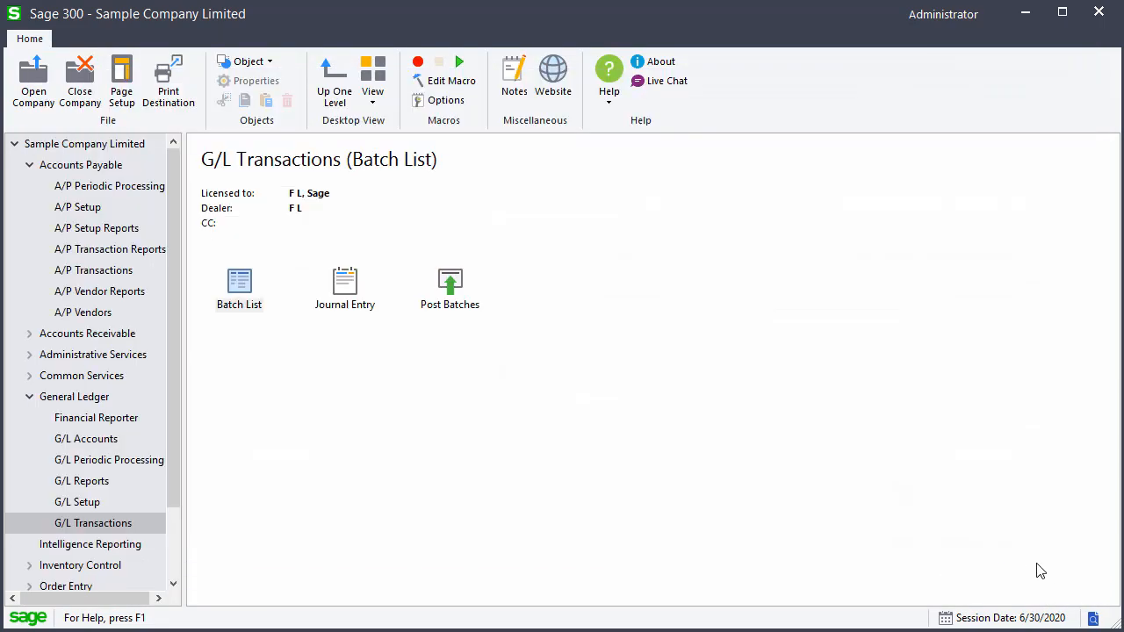